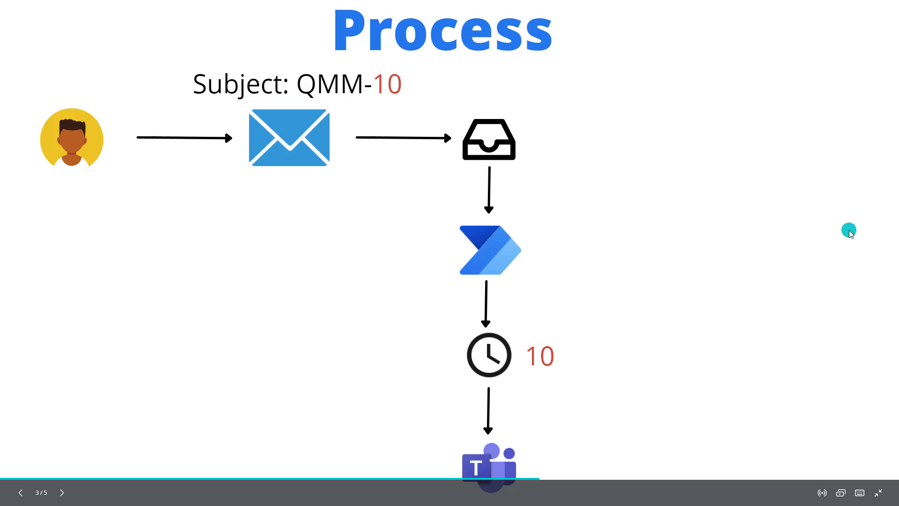
Advance the slideshow from the Process slide to the Demo slide
key(Right)
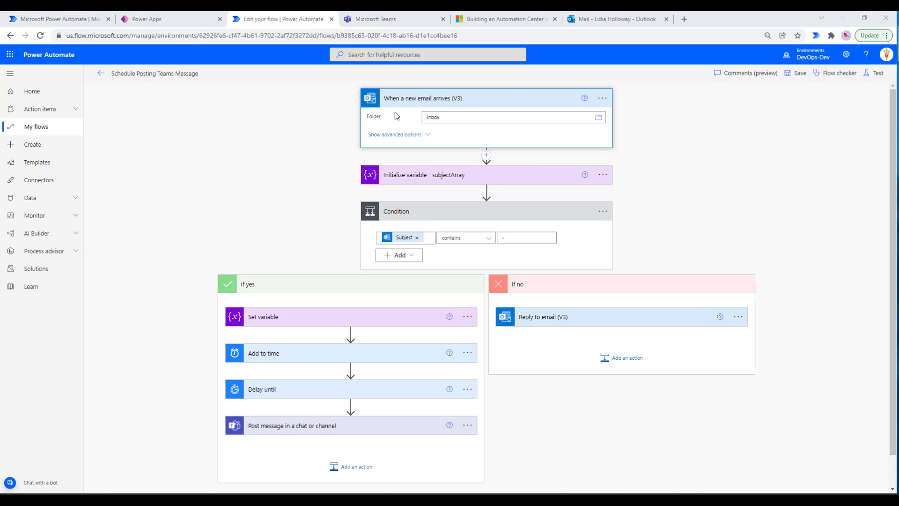
Show the email trigger's advanced options, revealing the 'QMM' subject filter and Importance Any
click(401, 135)
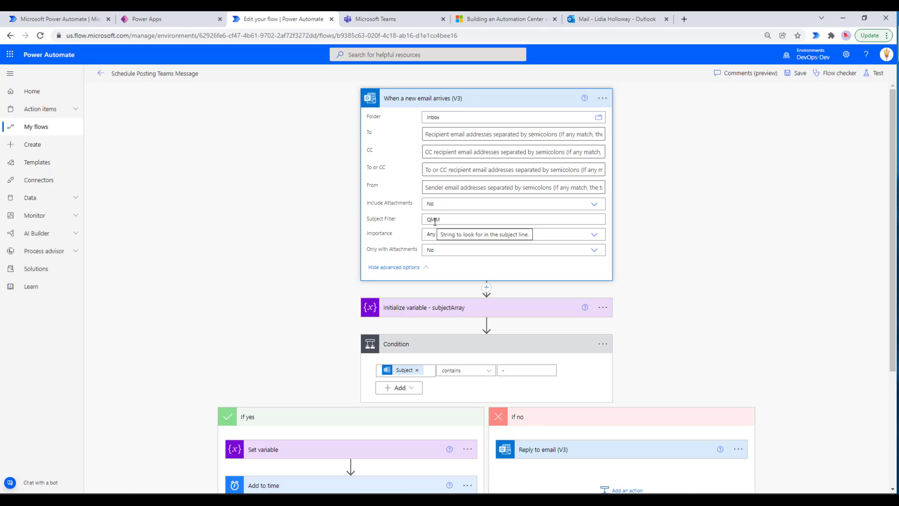
click(619, 234)
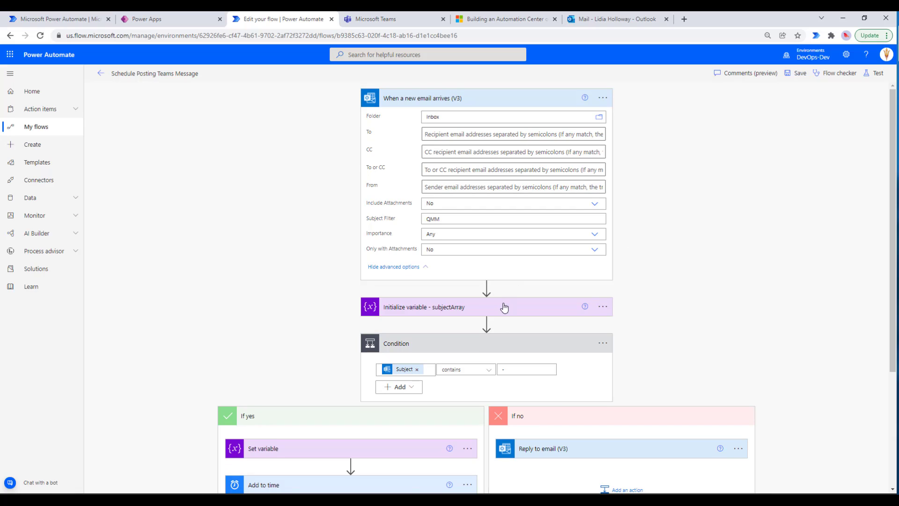
Expand the subjectArray variable, enter '-' as the Condition value, and expand the invalid-subject reply
click(554, 305)
scroll(580, 286, down, 2)
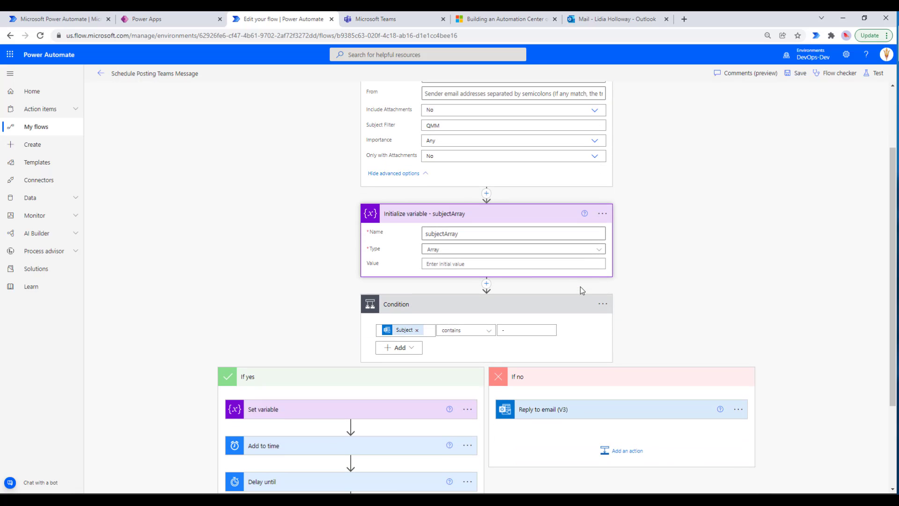
scroll(580, 287, down, 1)
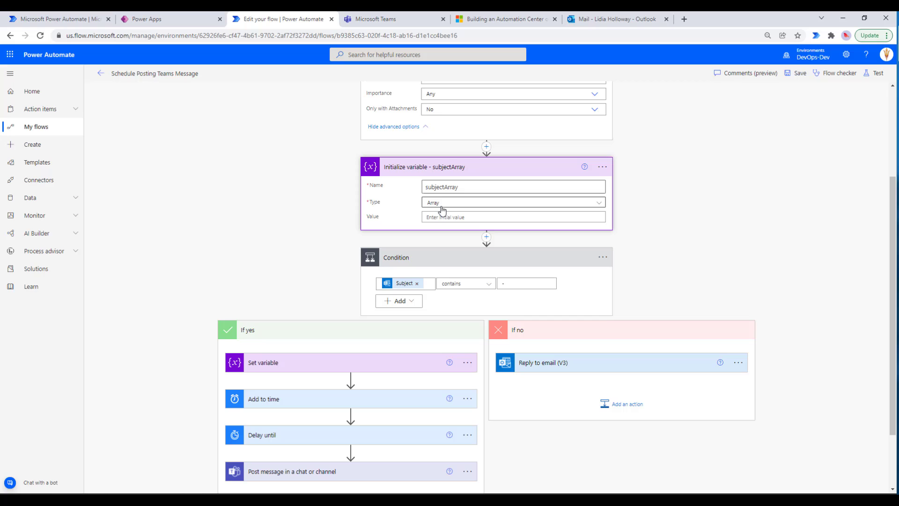
scroll(442, 210, down, 2)
scroll(441, 206, up, 1)
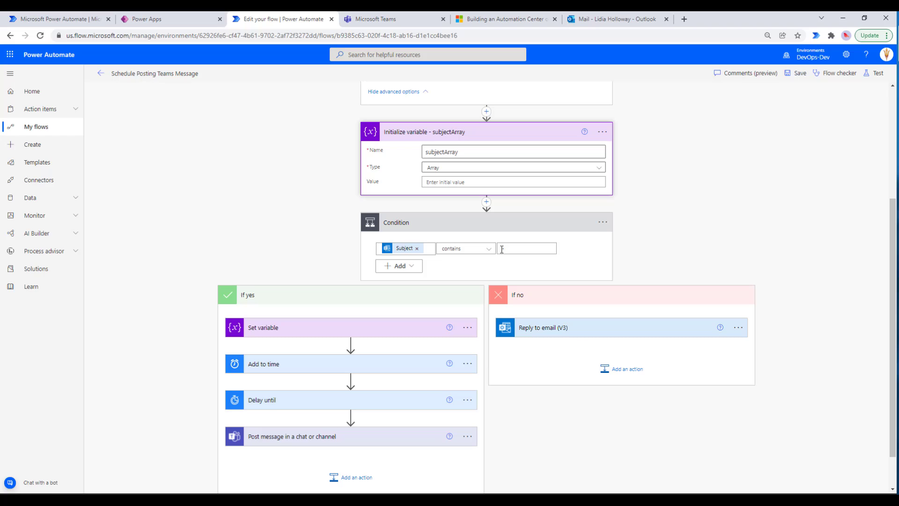
text(-)
click(544, 333)
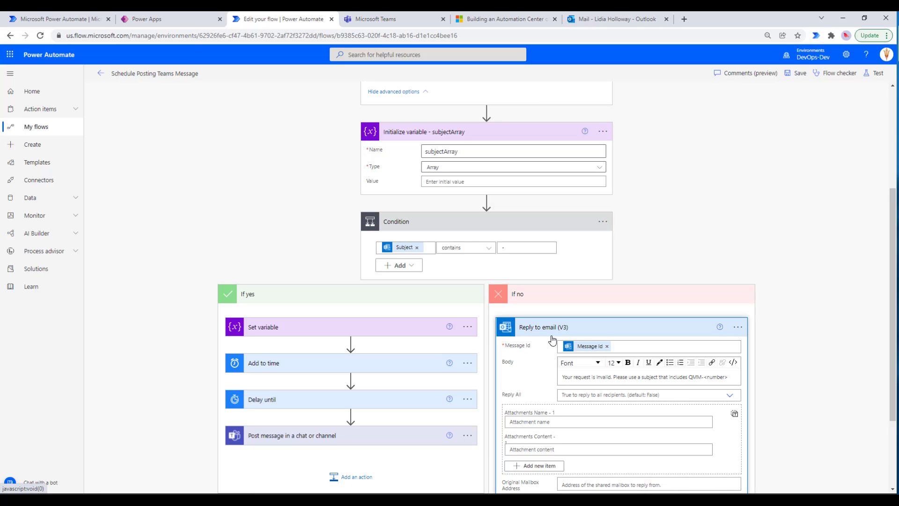
Expand the If-yes Set variable step assigning subjectArray a split(...) expression
scroll(552, 339, down, 1)
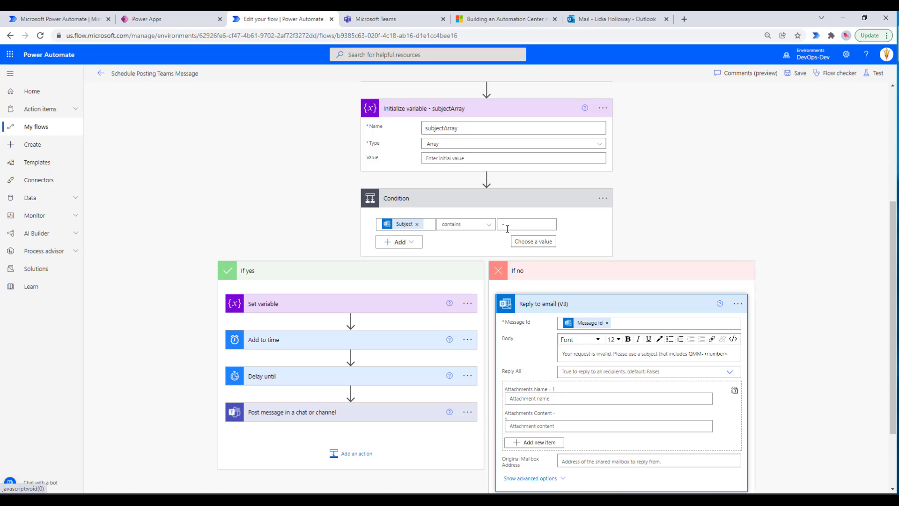
scroll(507, 229, up, 2)
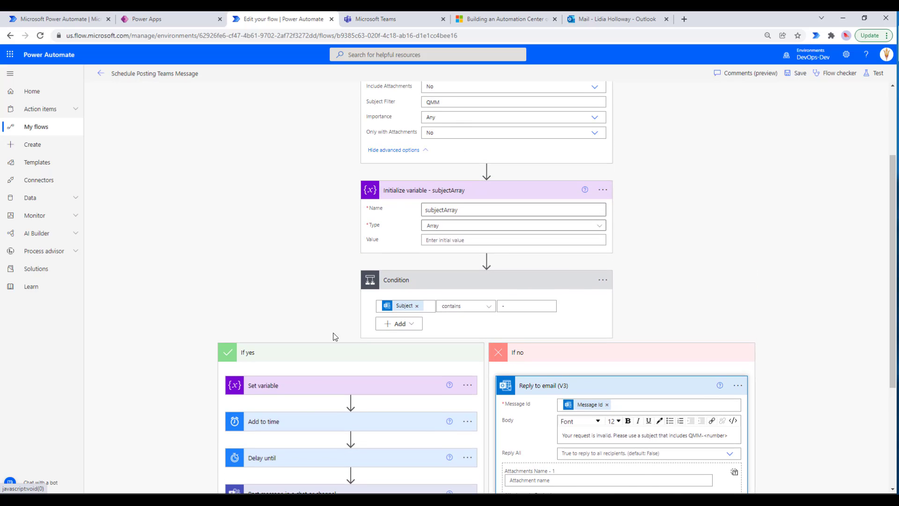
click(303, 393)
scroll(288, 379, down, 2)
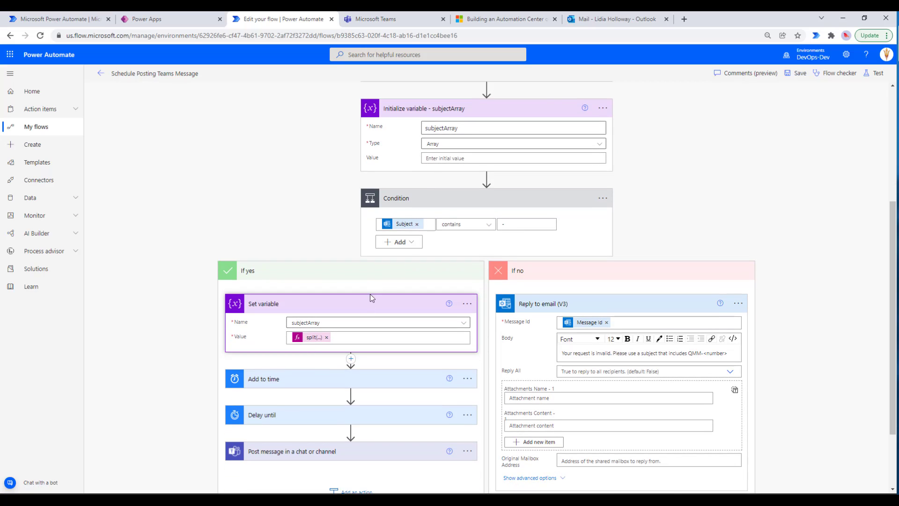
Open the split(...) expression and highlight its hyphen delimiter
click(311, 338)
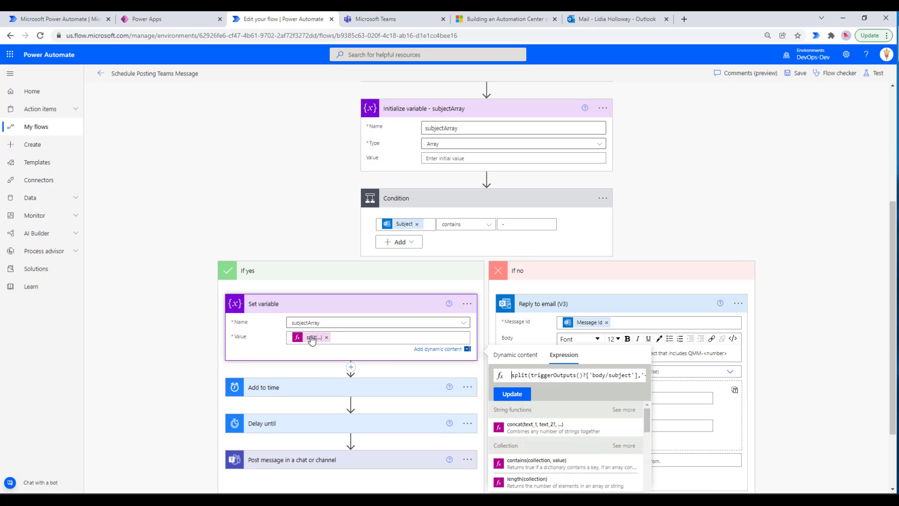
key(End)
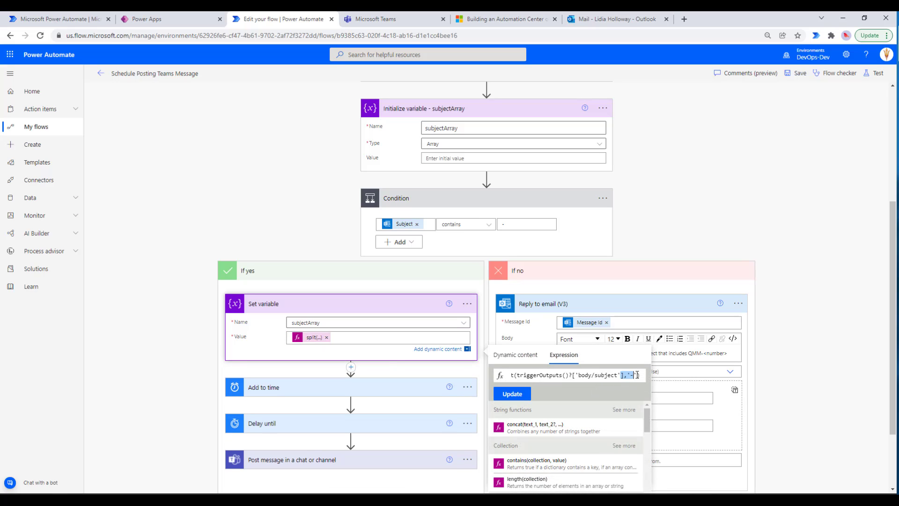
key(shift+Left)
key(shift+Left)
key(shift+Left)
key(shift+Left)
Expand the Add to time step that adds variables('subjectArray')[1] minutes to utcNow()
scroll(631, 376, up, 2)
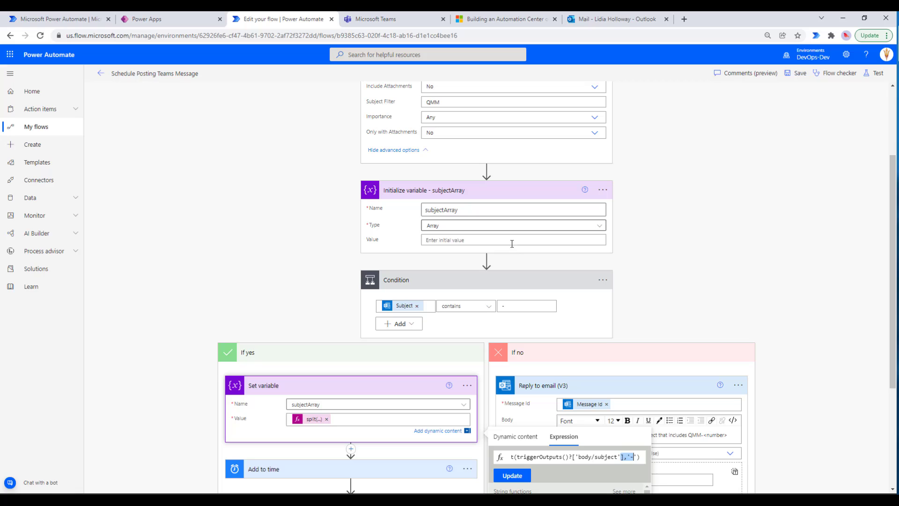
scroll(389, 422, down, 2)
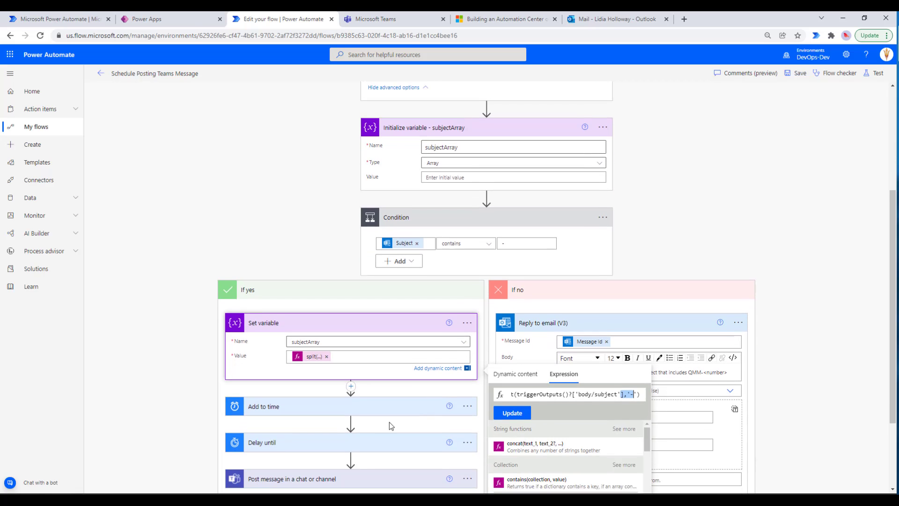
click(371, 406)
scroll(369, 403, down, 1)
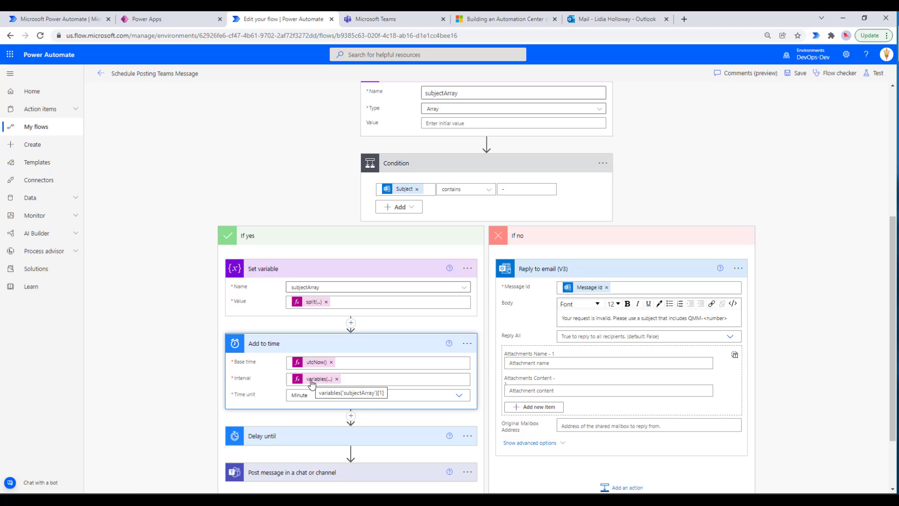
Open the Interval's variables('subjectArray')[1] expression, showing the number after the hyphen in Minutes
click(312, 383)
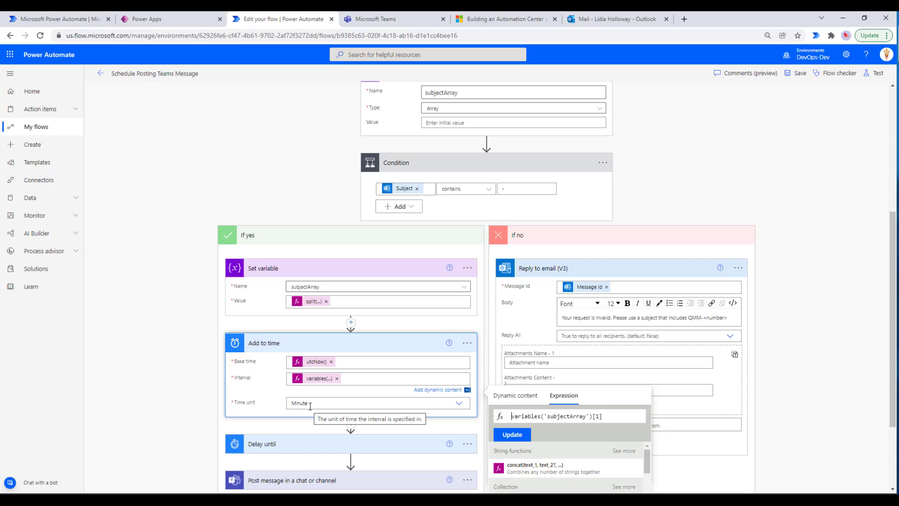
scroll(310, 405, down, 2)
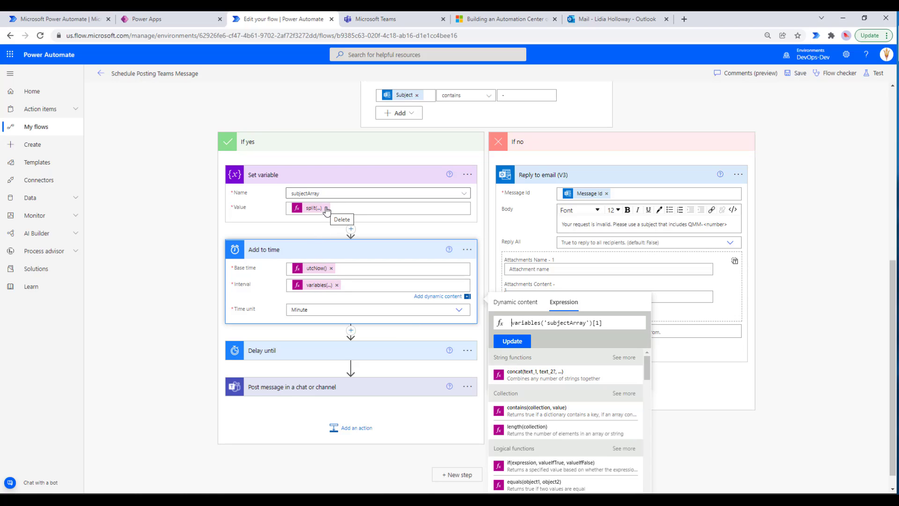
Expand Delay until with Calculated time as Timestamp and the Project Phoenix General channel post
click(308, 353)
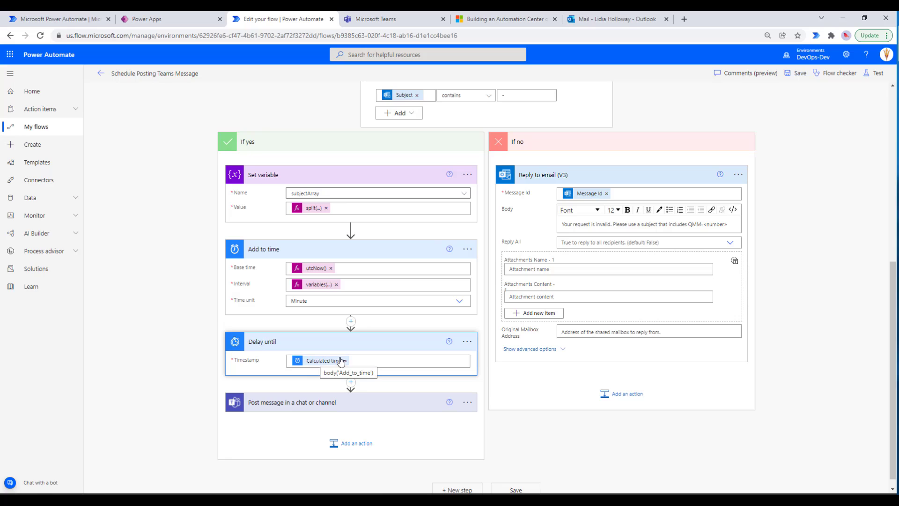
click(354, 359)
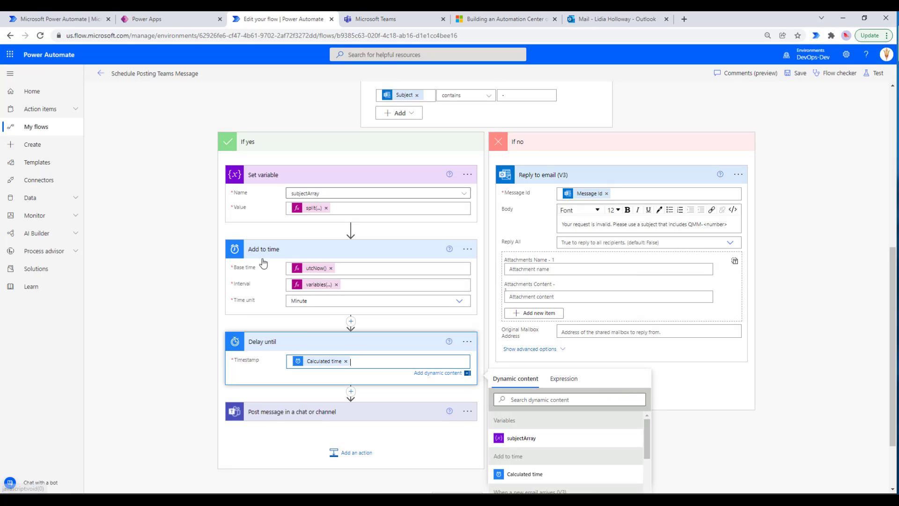
scroll(527, 464, down, 3)
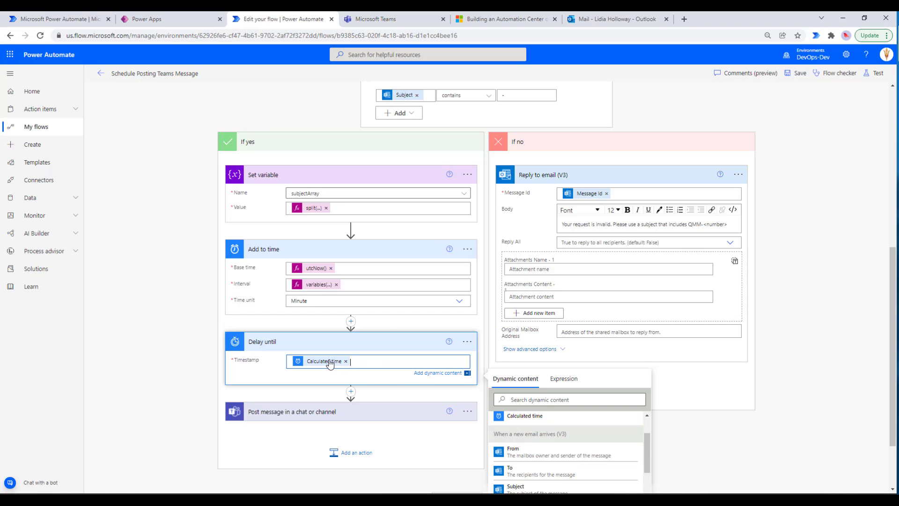
mouse_move(330, 364)
click(292, 411)
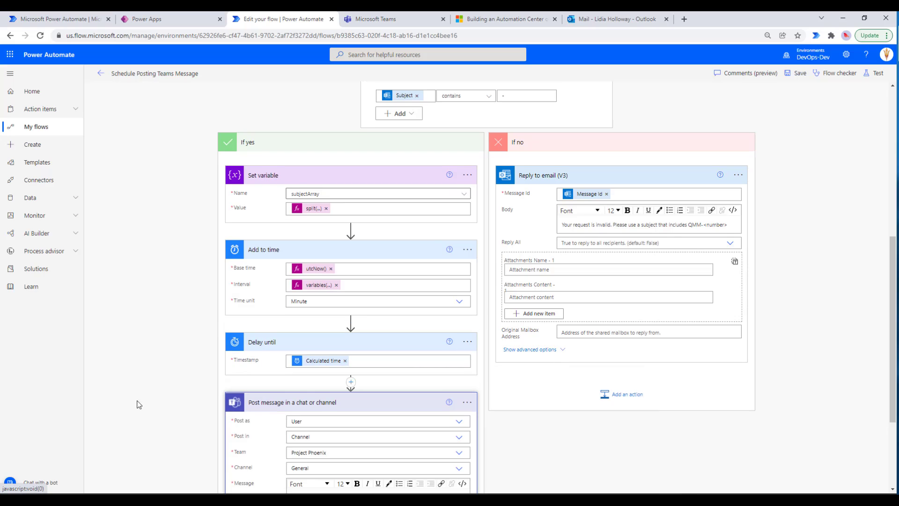
scroll(139, 405, down, 2)
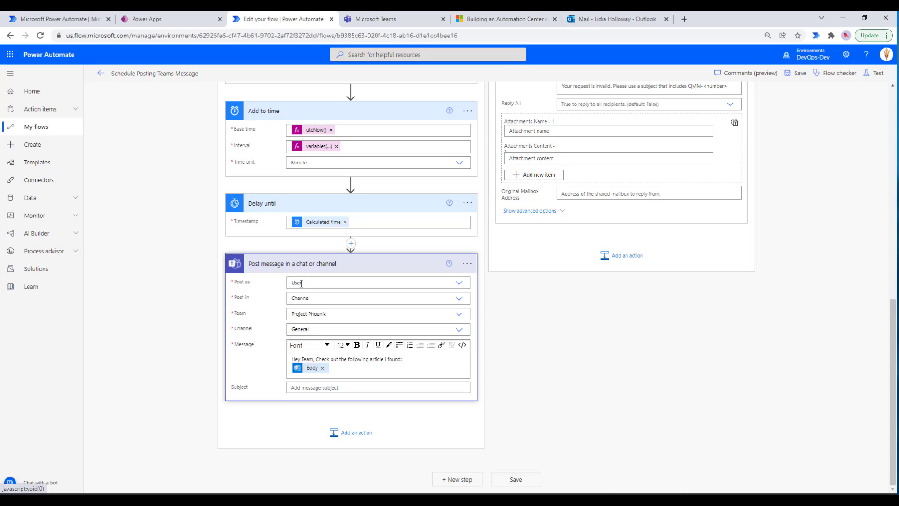
click(458, 285)
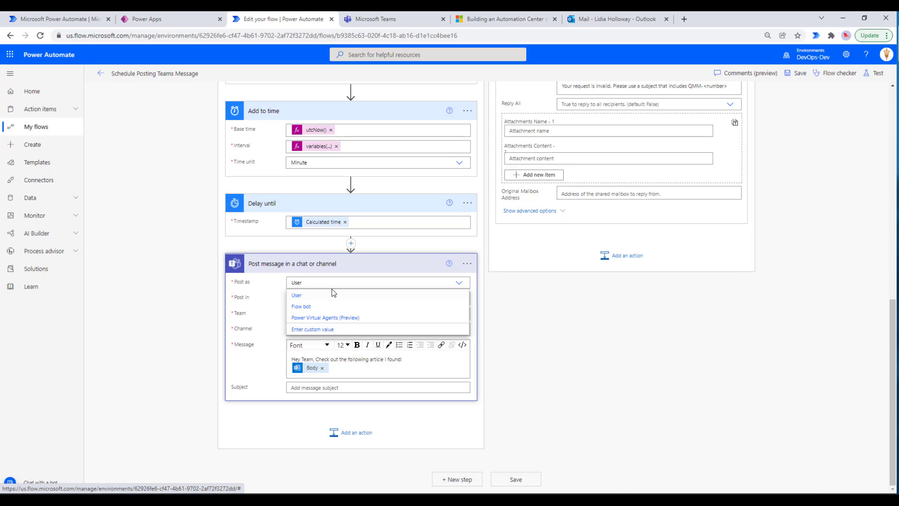
click(273, 296)
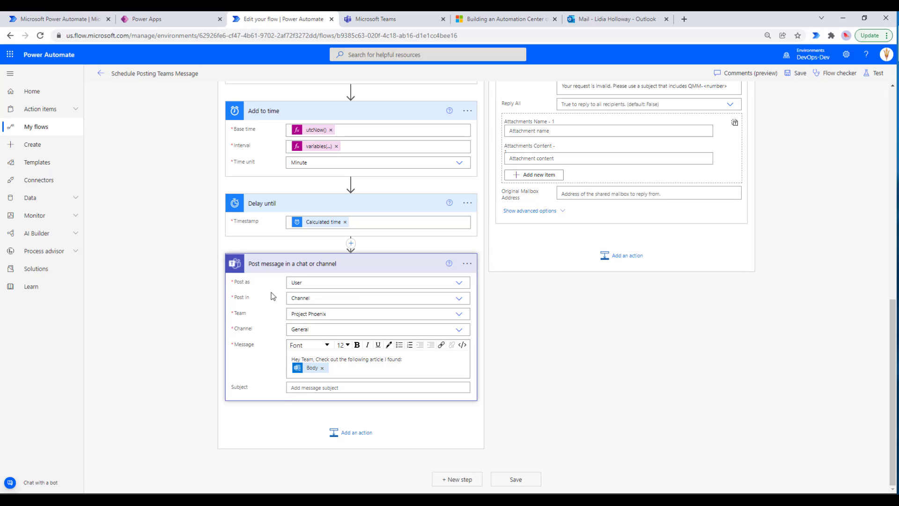
click(458, 318)
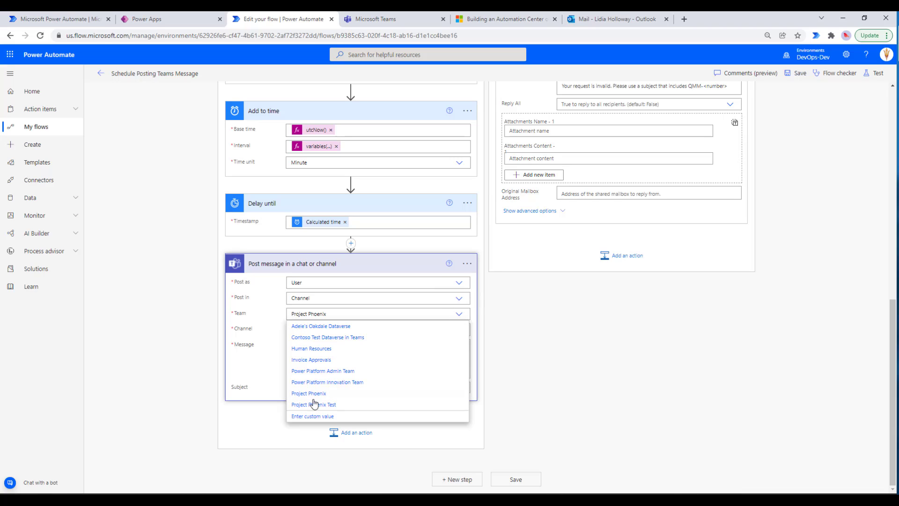
click(265, 341)
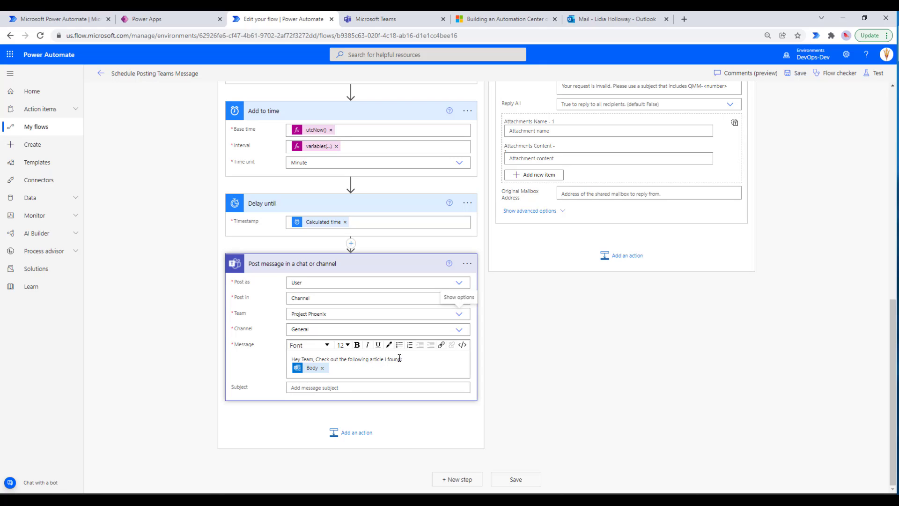
mouse_move(309, 372)
scroll(499, 210, up, 15)
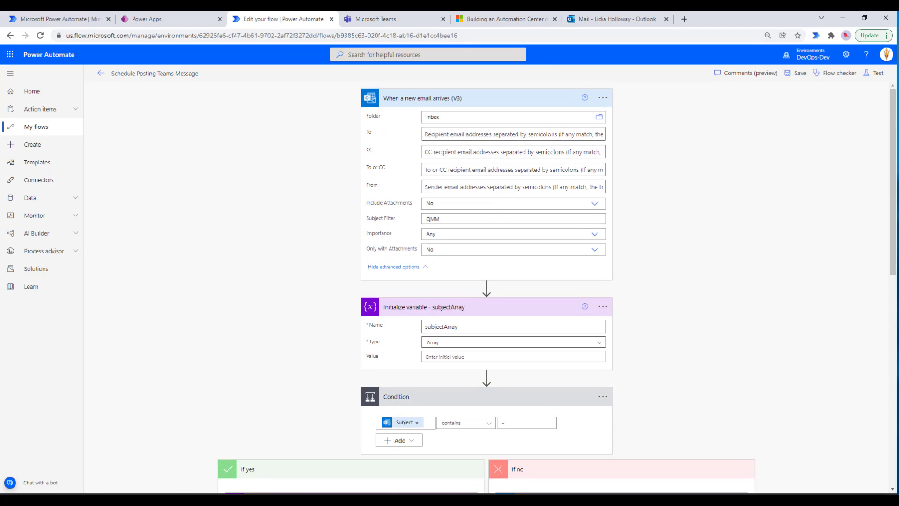
Send the QMM-1 email draft containing the blog article link from Outlook
click(613, 19)
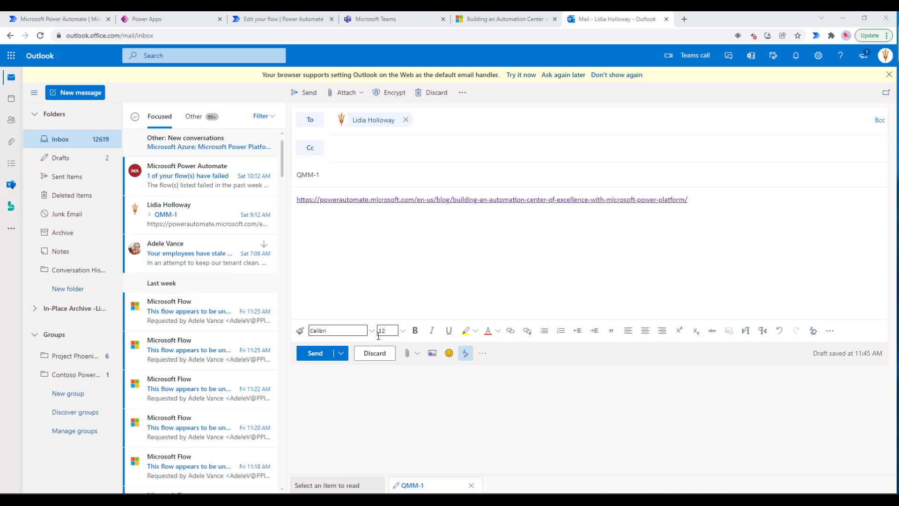
click(306, 357)
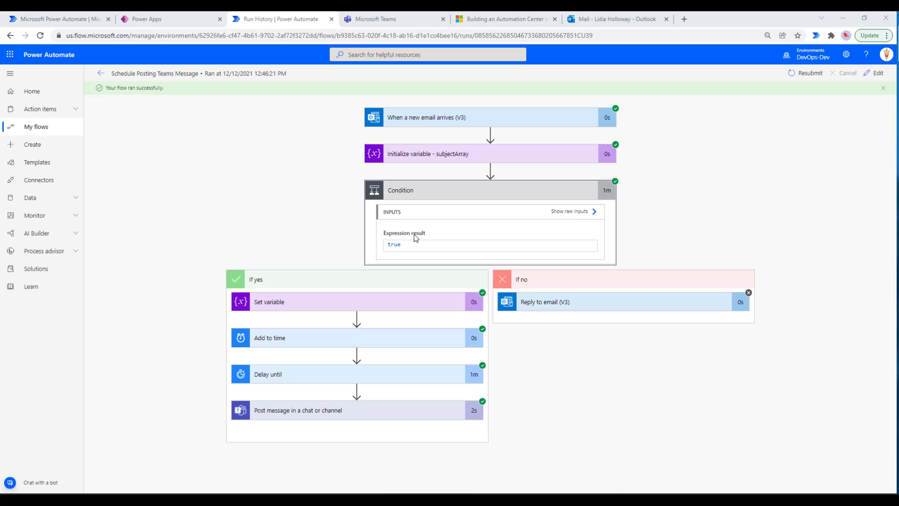
Inspect the run's Set variable output and highlight the QMM entry in the subject array
click(407, 301)
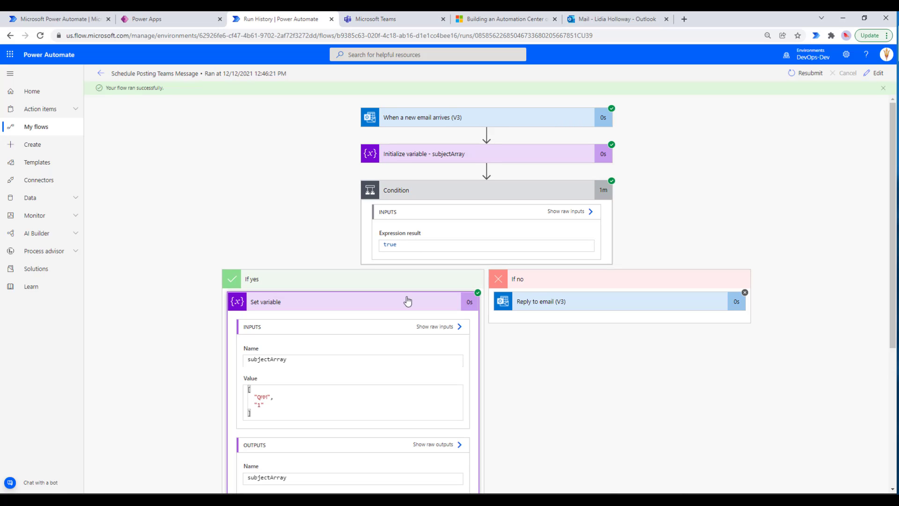
scroll(407, 300, down, 3)
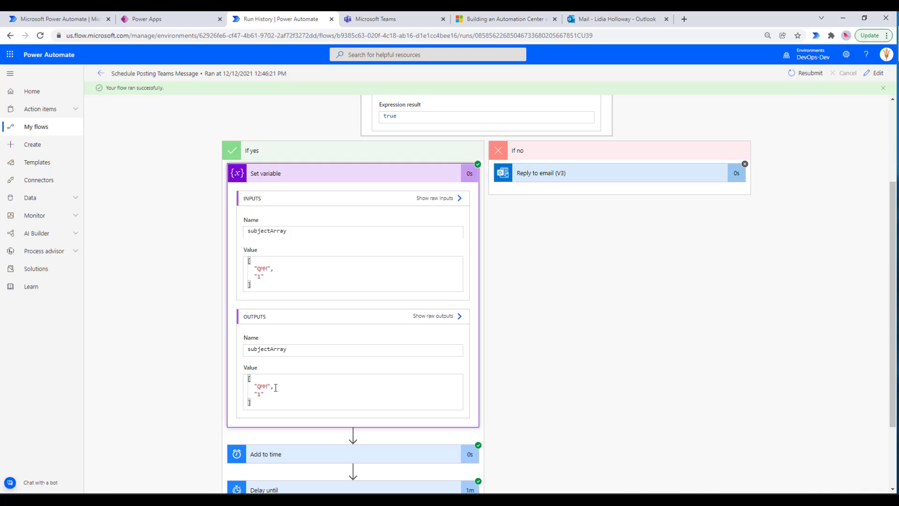
drag(276, 387, 254, 394)
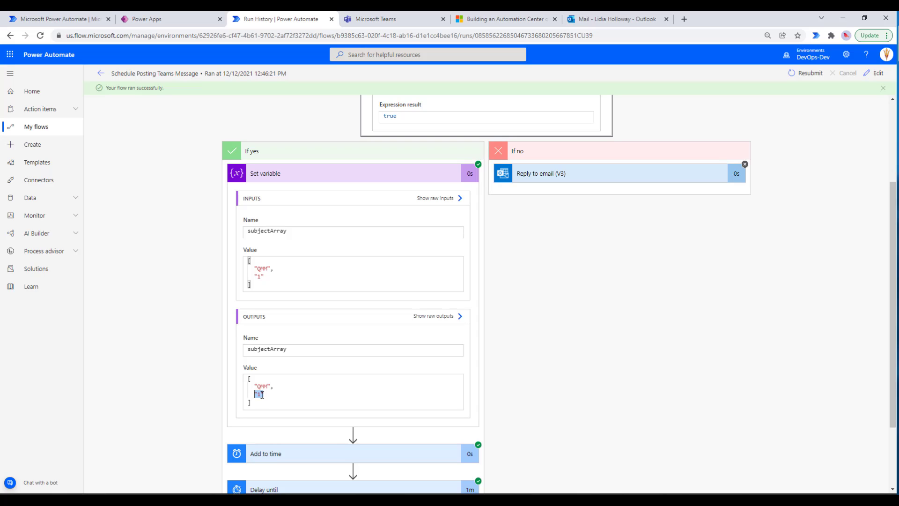
scroll(269, 384, down, 2)
Check the calculated time and one-minute delay, then open the article from the Teams post
click(278, 361)
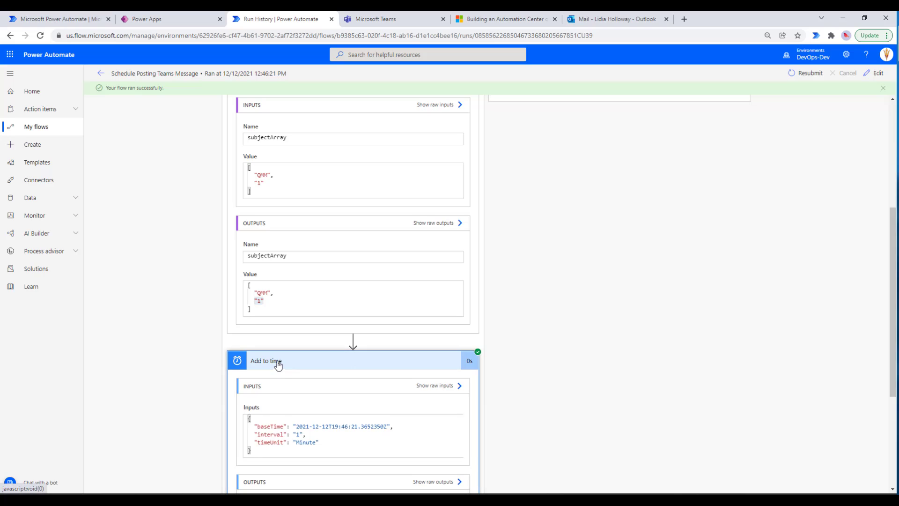
scroll(293, 382, down, 2)
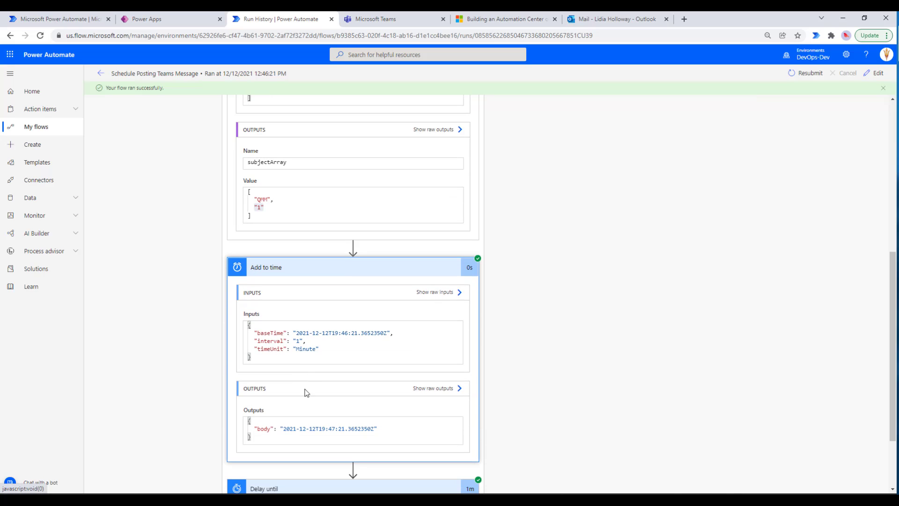
scroll(351, 337, down, 2)
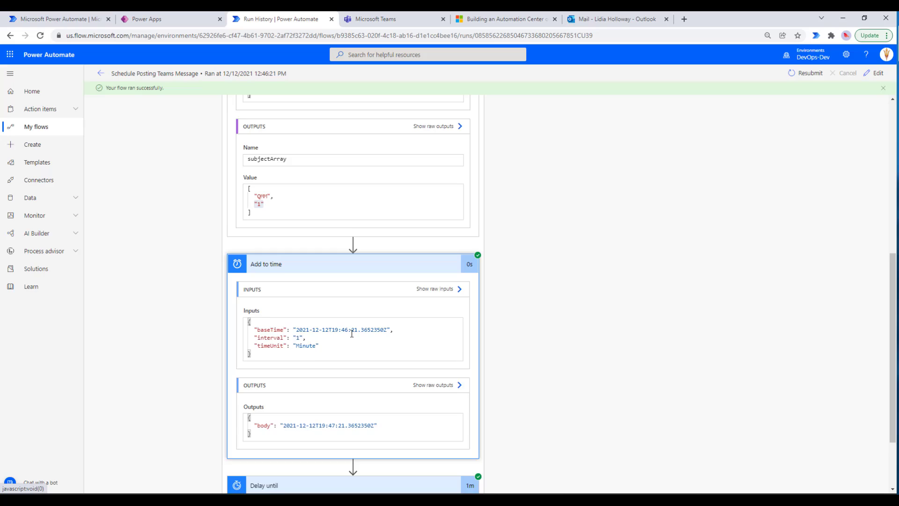
click(336, 404)
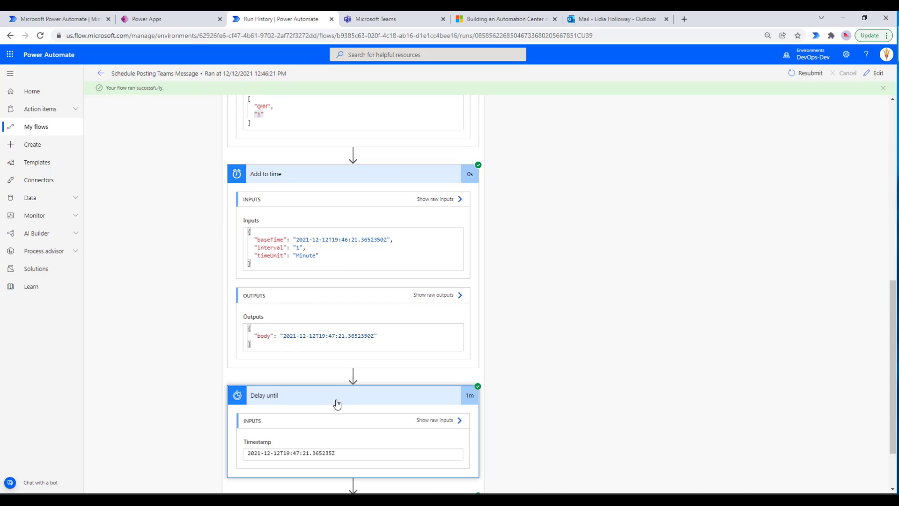
scroll(412, 365, down, 2)
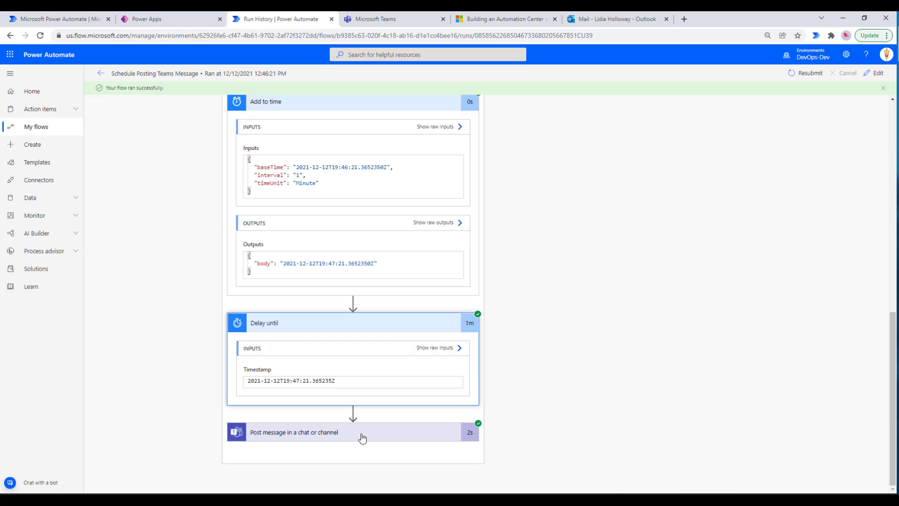
click(386, 21)
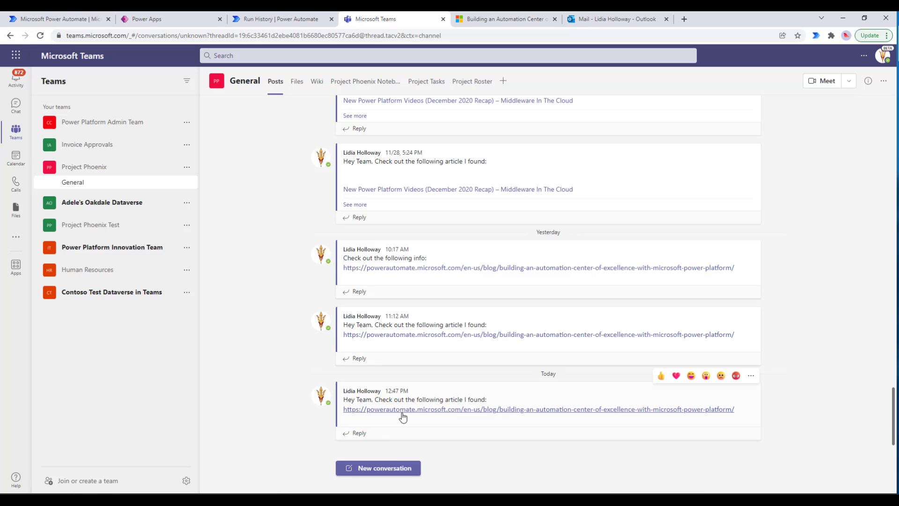
click(402, 409)
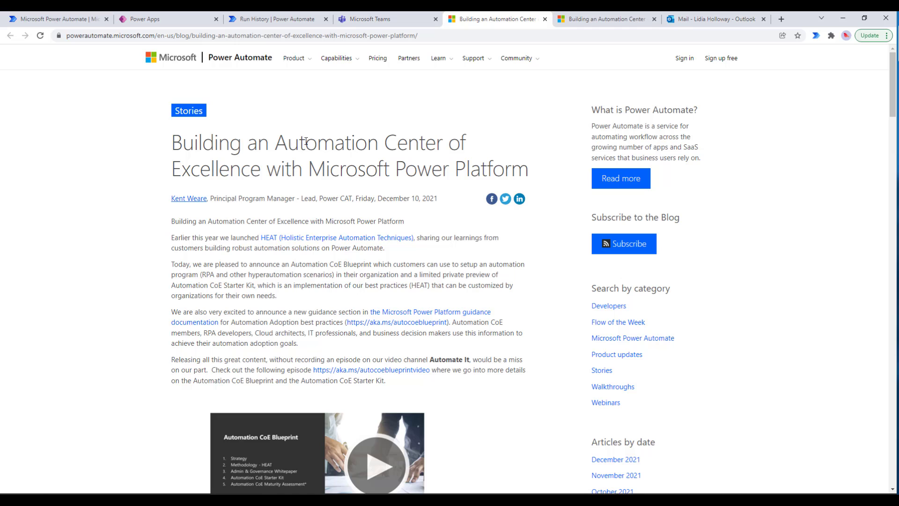
scroll(303, 259, down, 3)
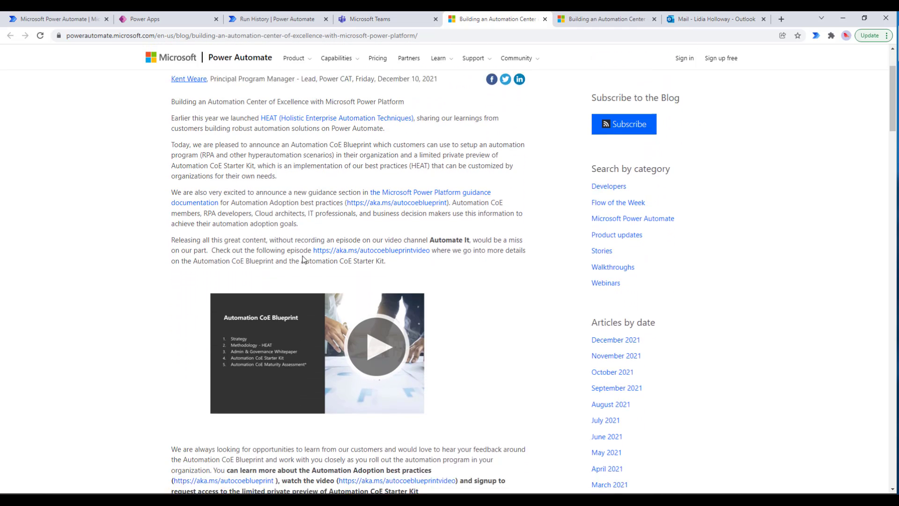
scroll(303, 259, down, 1)
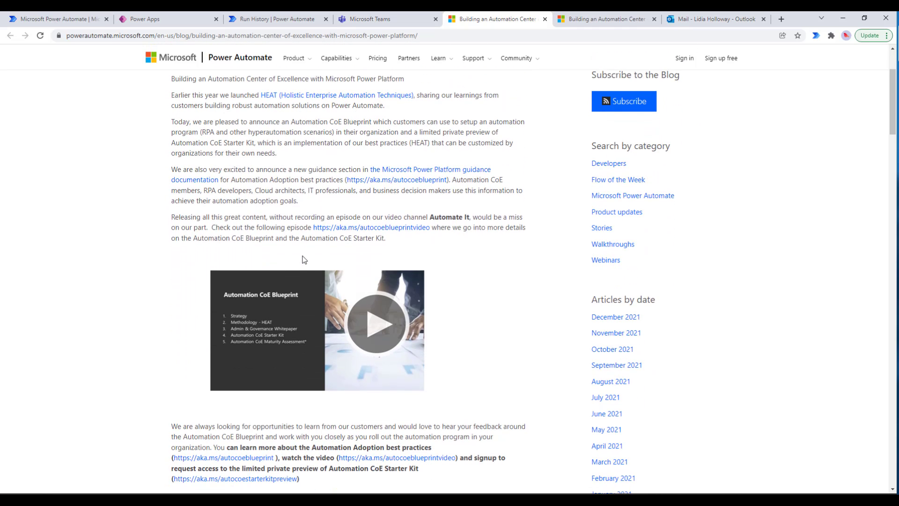